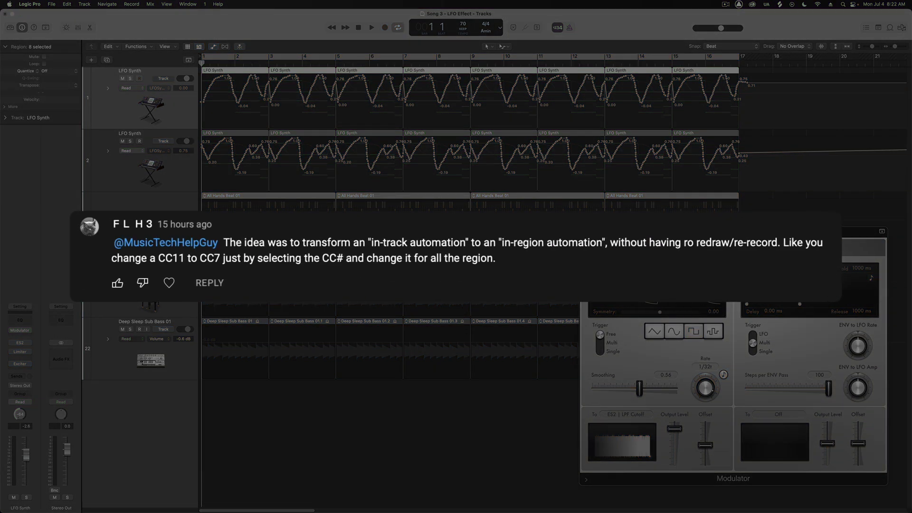
# - Clear the comment's phrase about in-region automation
pyautogui.doubleClick(299, 240)
pyautogui.moveTo(298, 240); pyautogui.dragTo(762, 248)
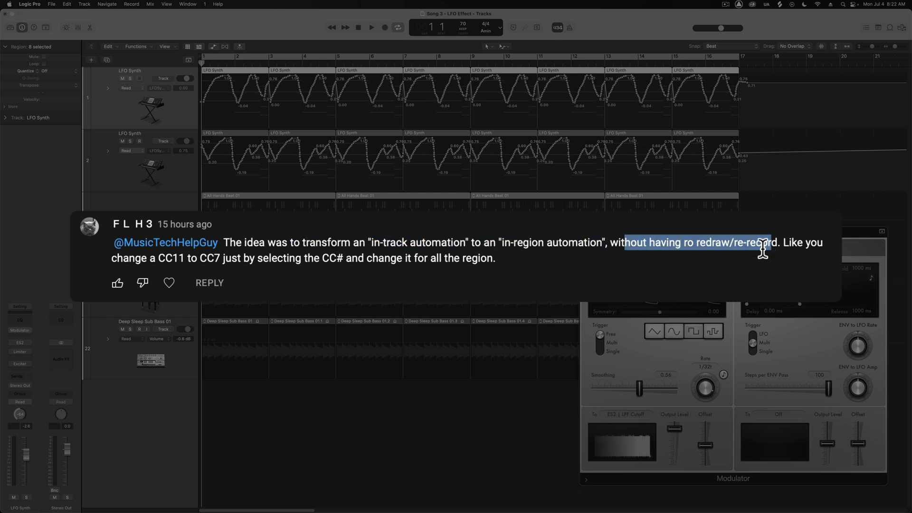
pyautogui.click(748, 257)
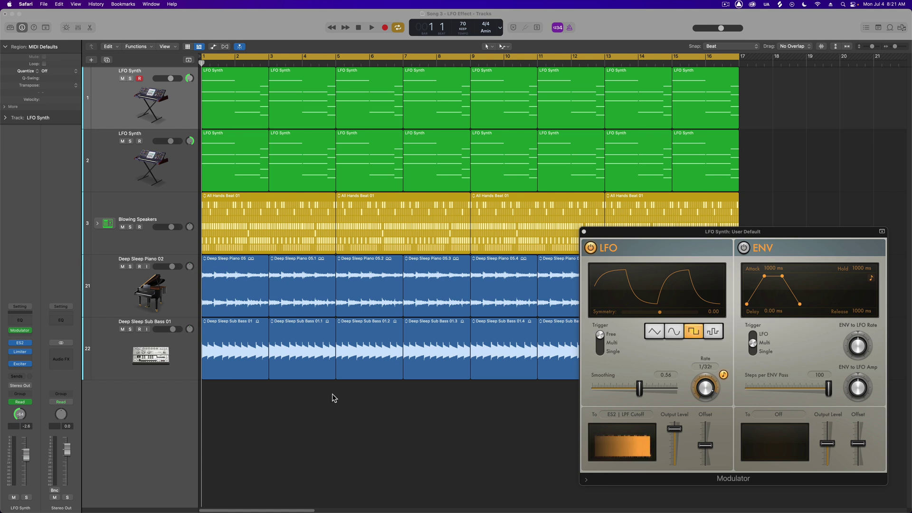
# - Show automation curves and reveal the first LFO Synth track's Modulator LFO Rate lane
pyautogui.click(347, 416)
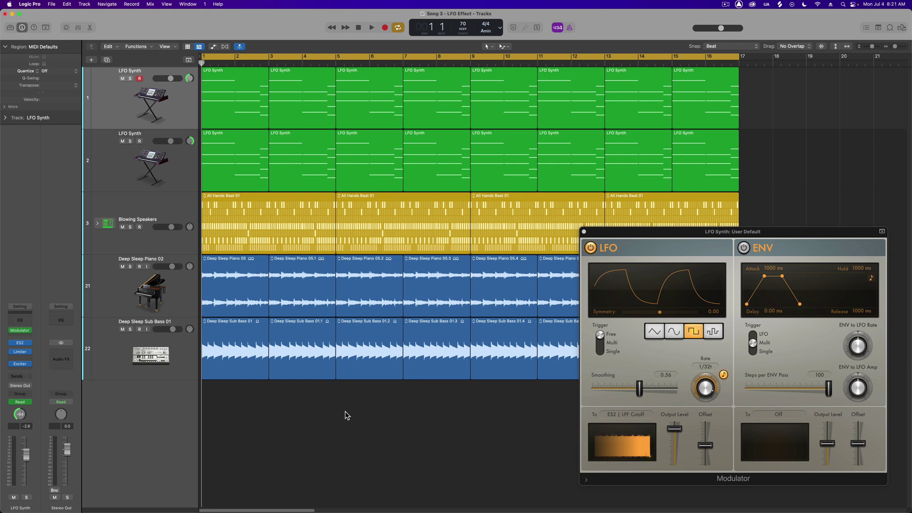
pyautogui.press('a')
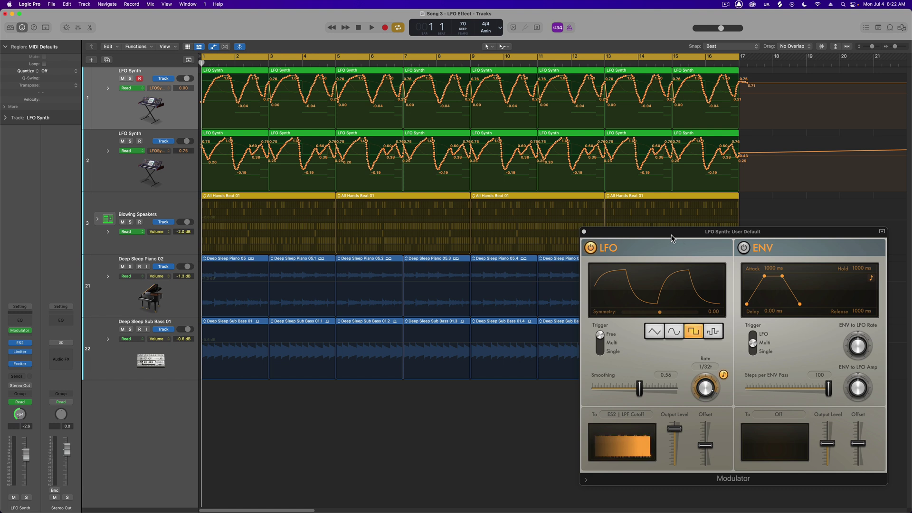
pyautogui.click(170, 161)
pyautogui.click(172, 123)
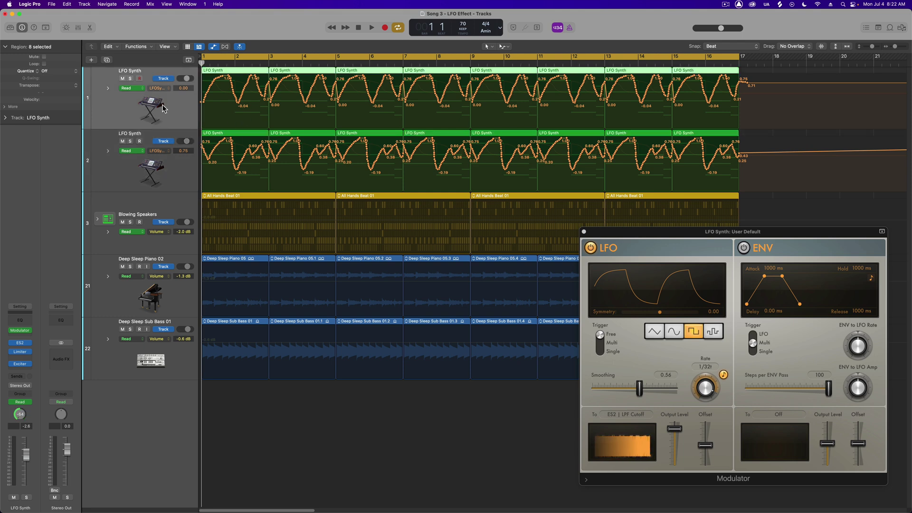
pyautogui.click(107, 88)
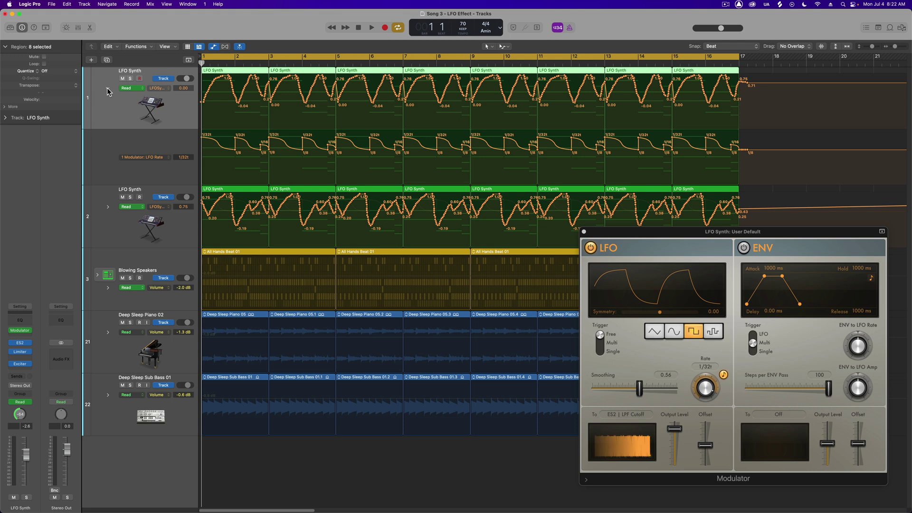
# - Delete the 14 later LFO Synth regions from bar 3 onward on both tracks
pyautogui.press('a')
pyautogui.moveTo(810, 88); pyautogui.dragTo(302, 178)
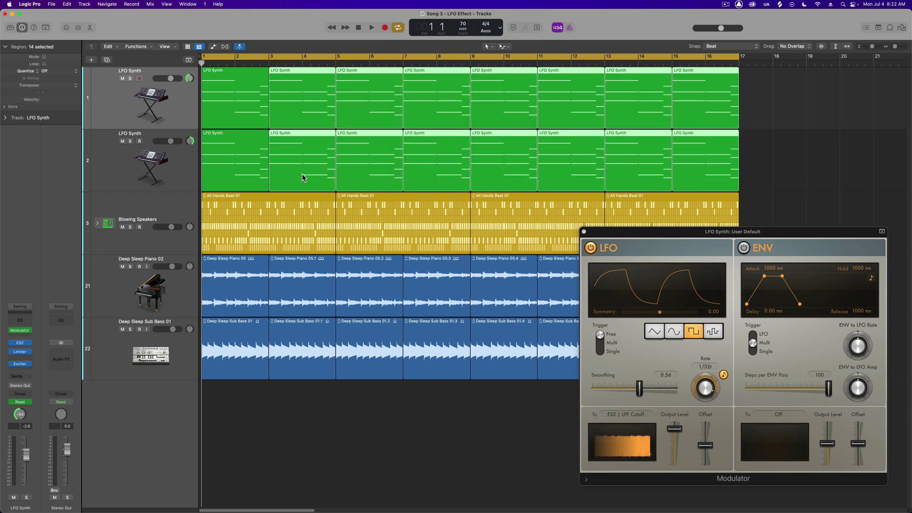
pyautogui.press('Delete')
# - Zoom in on the remaining bars 1–2 regions and select track 1's region
pyautogui.press('a')
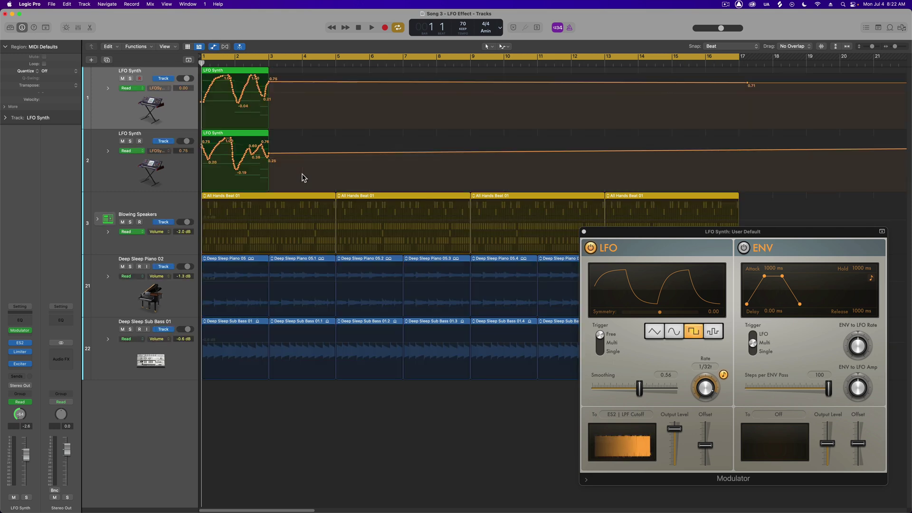
pyautogui.press('super+Right')
pyautogui.press('super+Right')
pyautogui.press('super+Right')
pyautogui.press('super+Down')
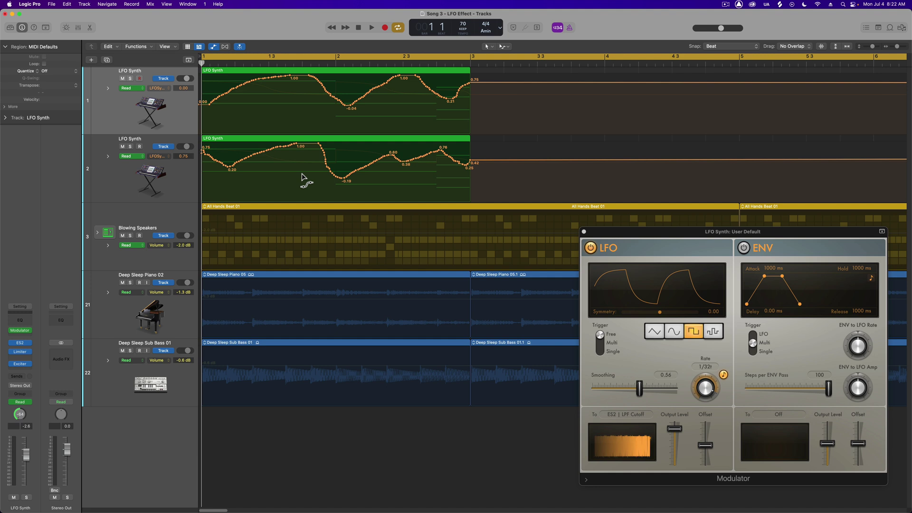
pyautogui.press('a')
pyautogui.click(232, 97)
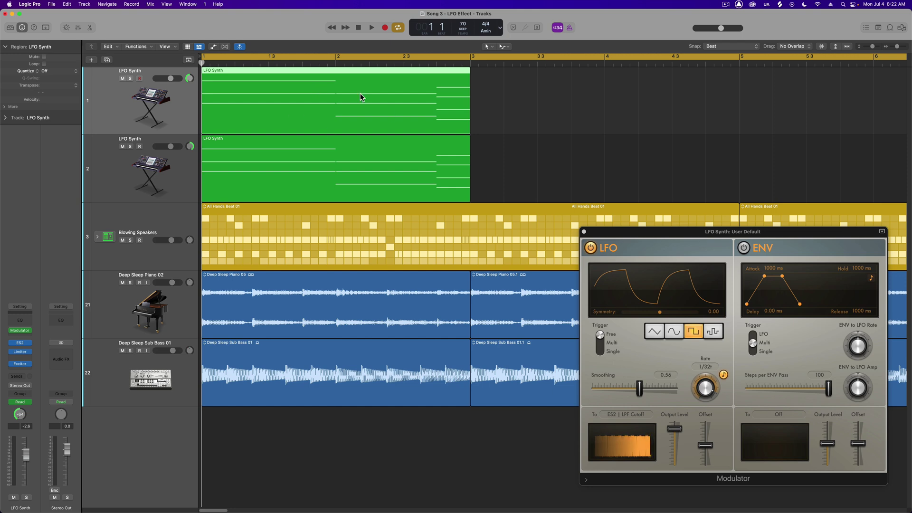
# - Move all of track 1's automation, including LFO Rate, into its bars 1–2 region
pyautogui.press('a')
pyautogui.click(106, 87)
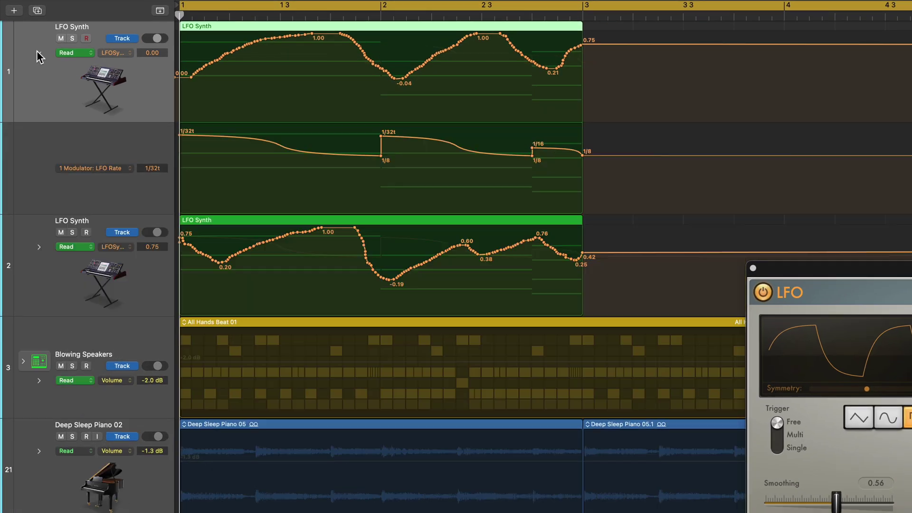
pyautogui.rightClick(225, 30)
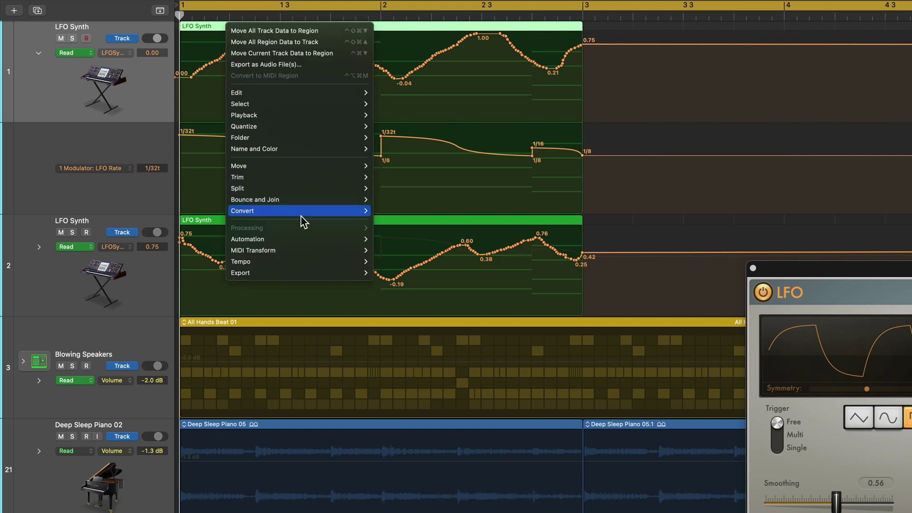
pyautogui.moveTo(302, 240)
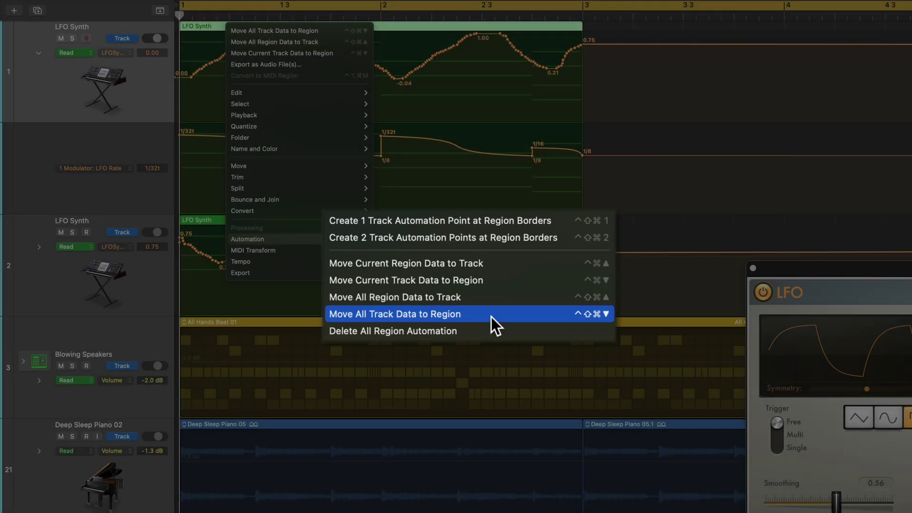
pyautogui.click(491, 322)
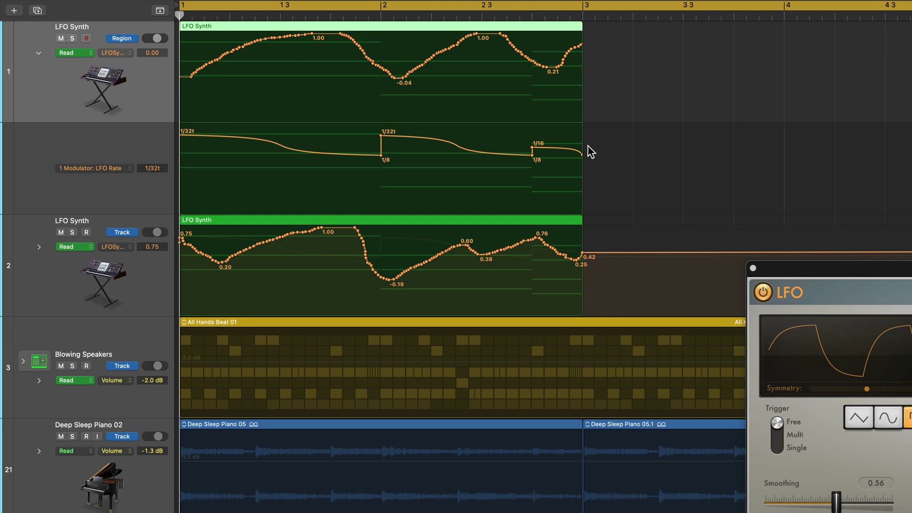
# - Move all of track 2's automation, including LFO Rate, into its LFO Synth region
pyautogui.click(39, 247)
pyautogui.click(226, 221)
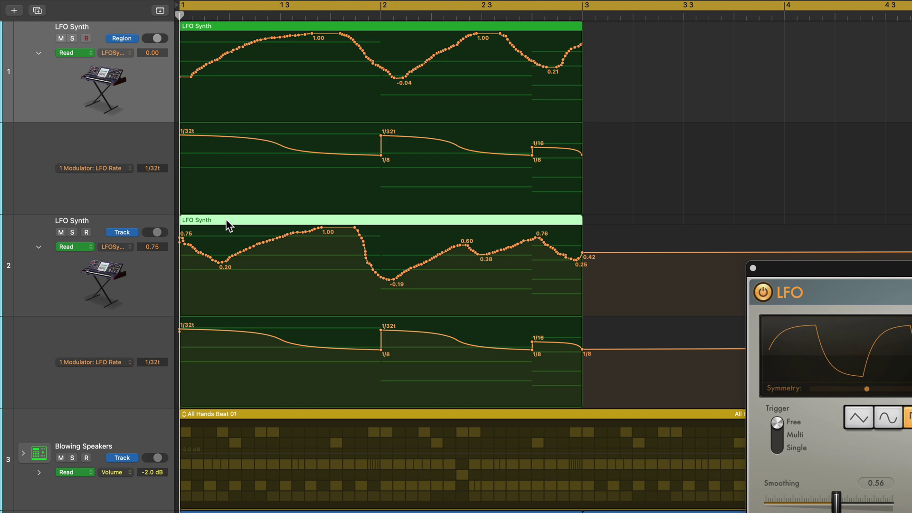
pyautogui.rightClick(226, 221)
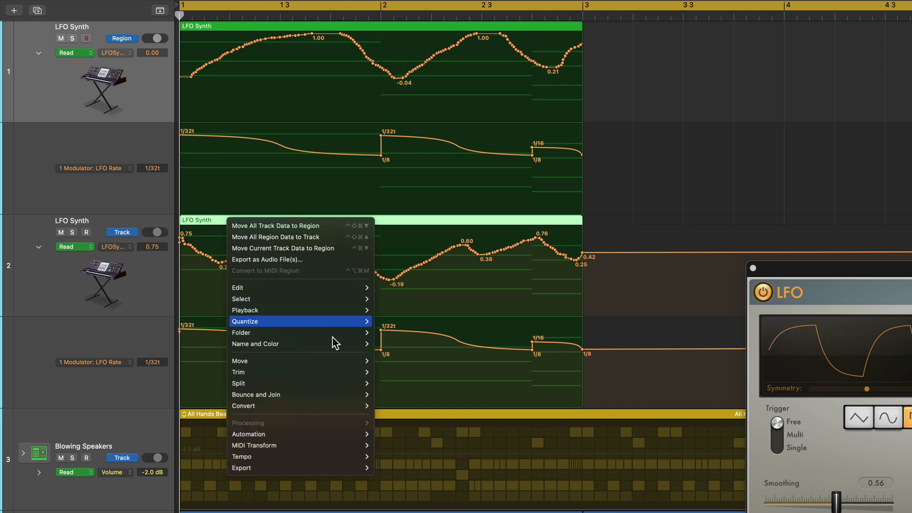
pyautogui.moveTo(324, 435)
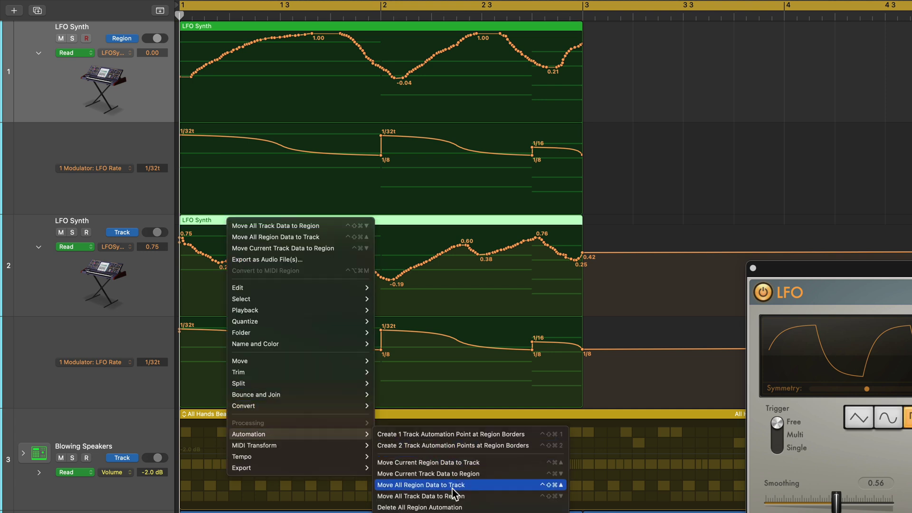
pyautogui.click(478, 496)
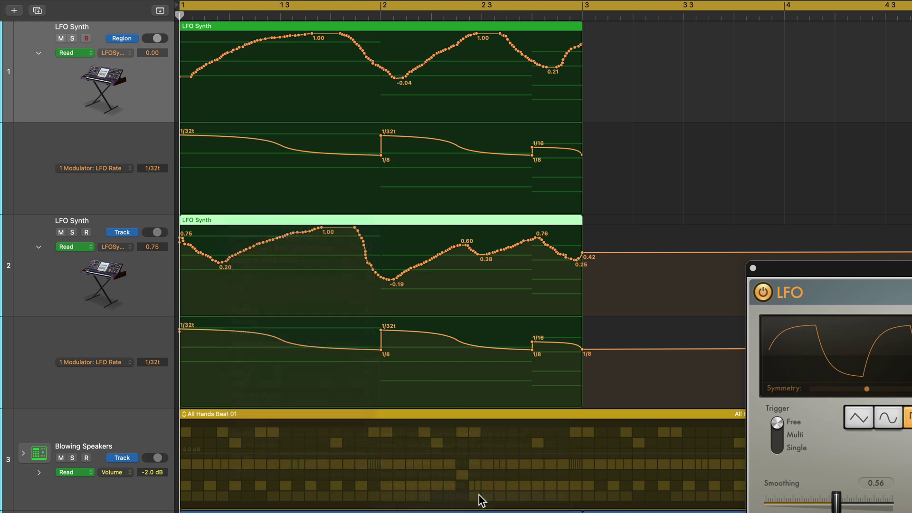
# - Move track 2's region automation back to the track, then undo to keep it in the region
pyautogui.rightClick(256, 220)
pyautogui.moveTo(320, 434)
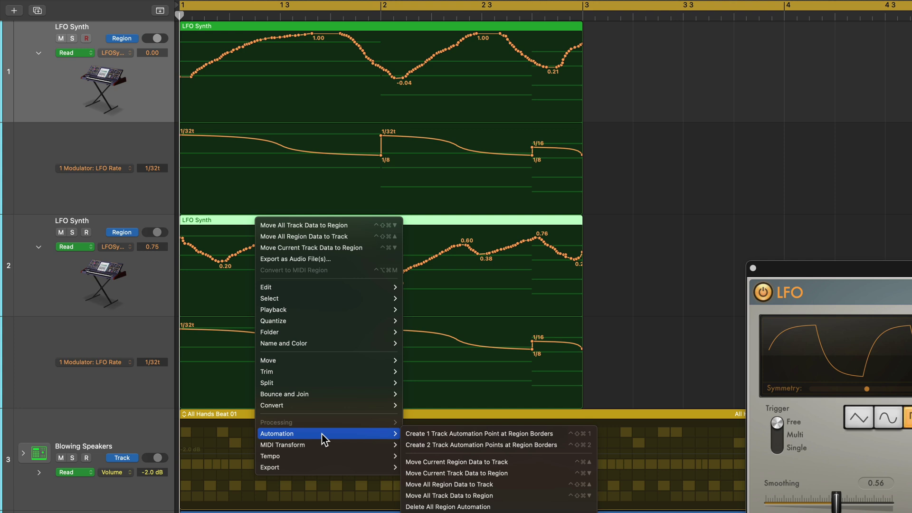
pyautogui.click(515, 484)
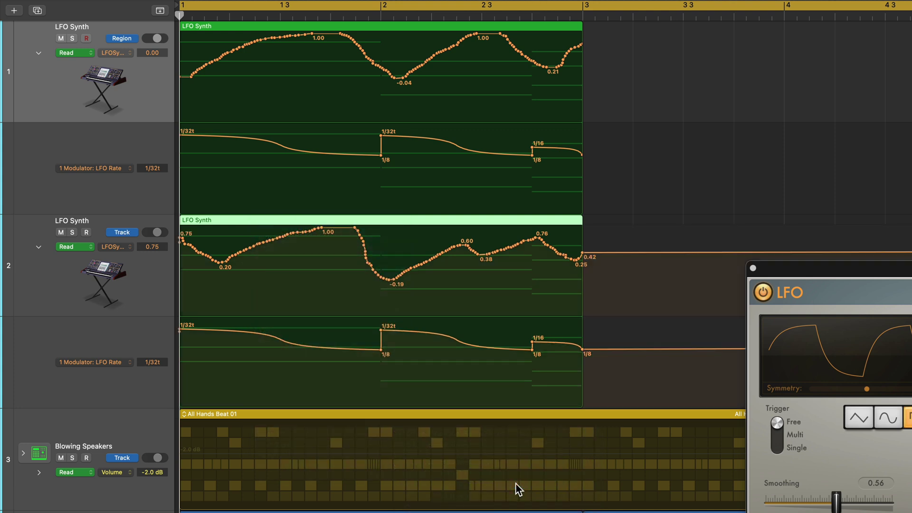
pyautogui.press('super+z')
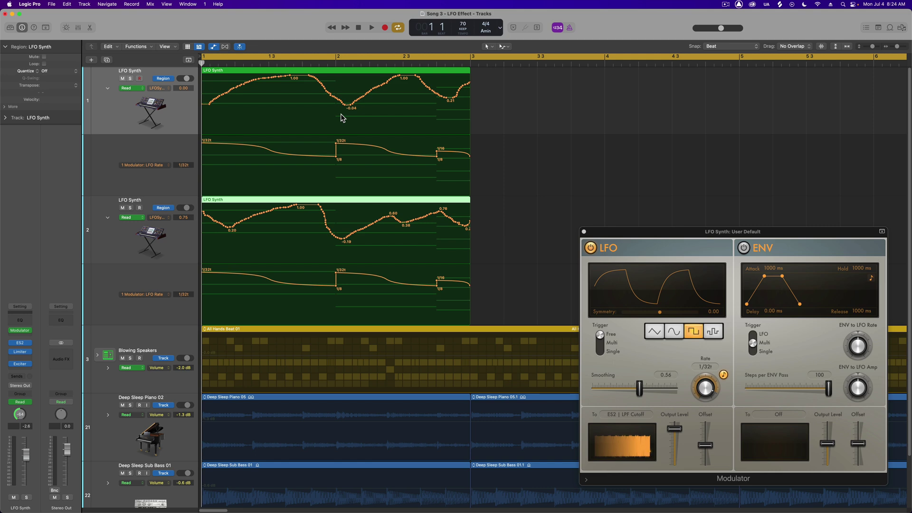
# - Repeat both LFO Synth regions through bar 17 and check each copy's automation
pyautogui.press('a')
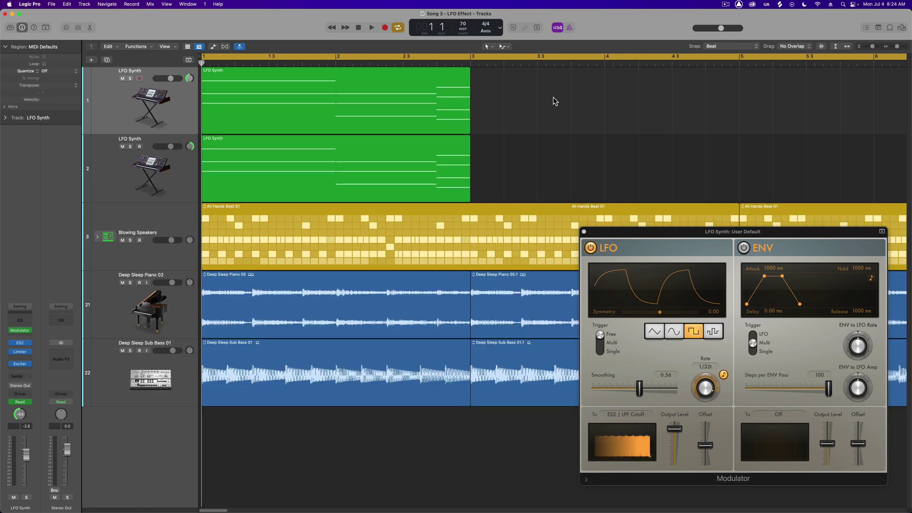
pyautogui.press('super+Left')
pyautogui.press('super+Left')
pyautogui.moveTo(340, 108); pyautogui.dragTo(234, 175)
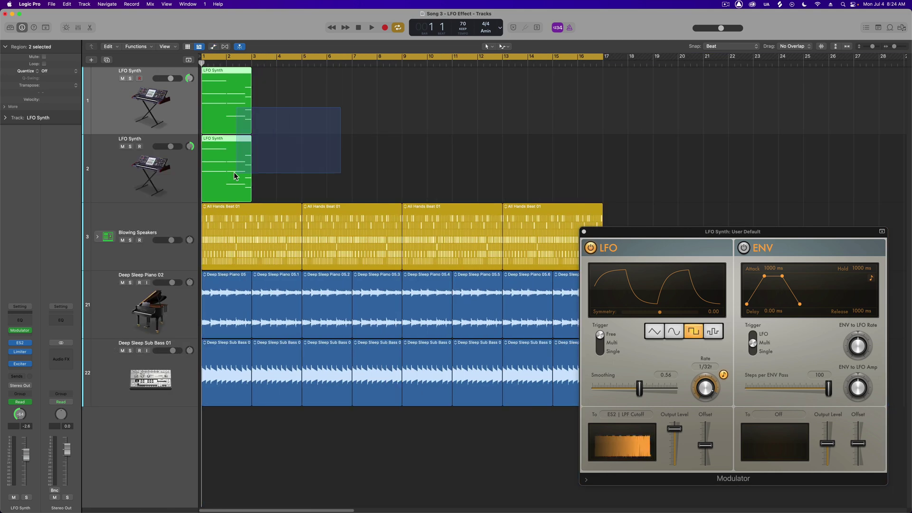
pyautogui.press('super+r')
pyautogui.press('super+r')
pyautogui.press('super+r')
pyautogui.press('super+r')
pyautogui.press('super+r')
pyautogui.press('super+r')
pyautogui.press('super+r')
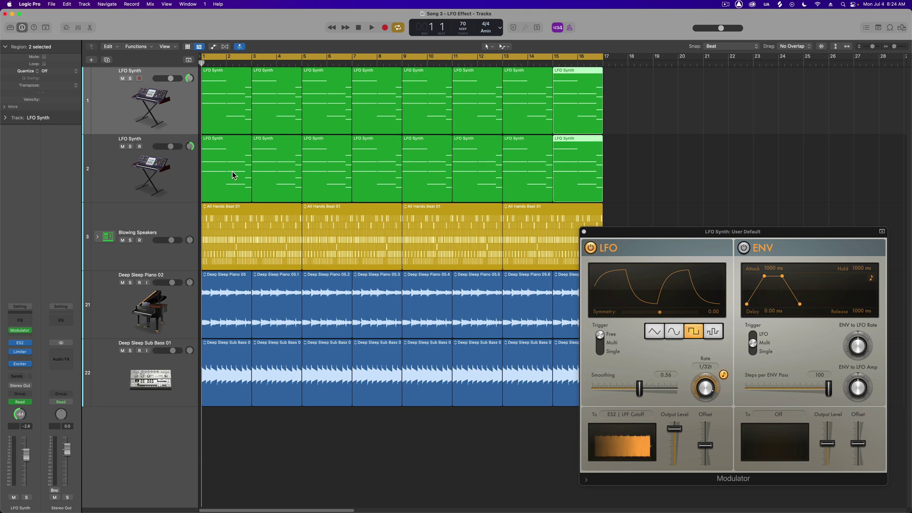
pyautogui.press('a')
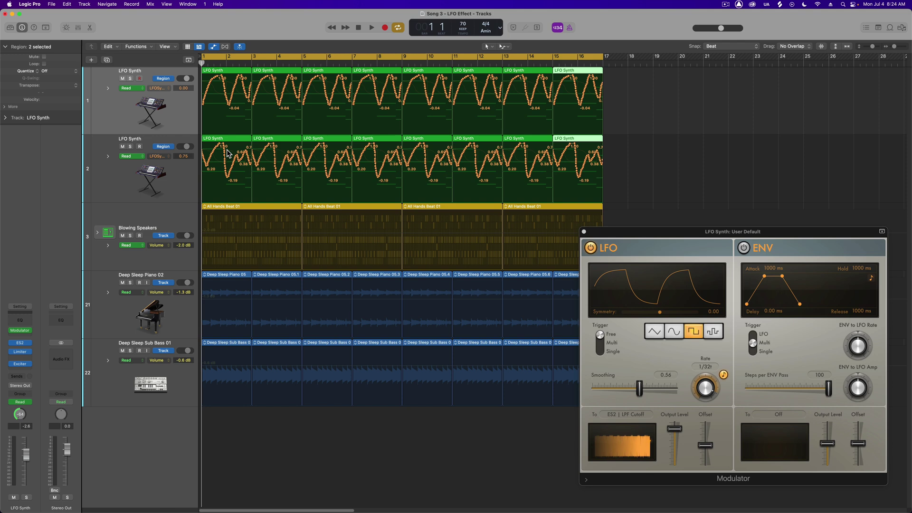
# - Place each track's LFO Synth region into its first Live Loops cell
pyautogui.press('a')
pyautogui.click(189, 47)
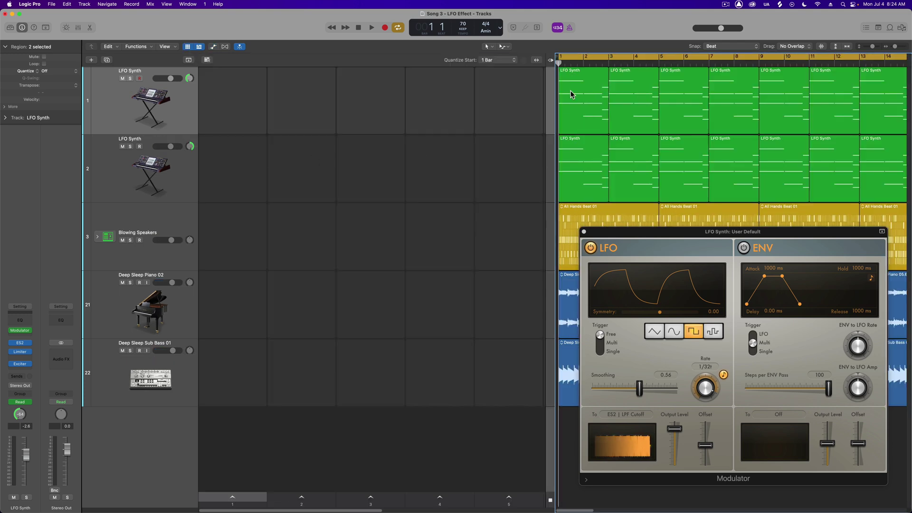
pyautogui.moveTo(571, 91); pyautogui.dragTo(243, 86)
pyautogui.moveTo(593, 160); pyautogui.dragTo(254, 166)
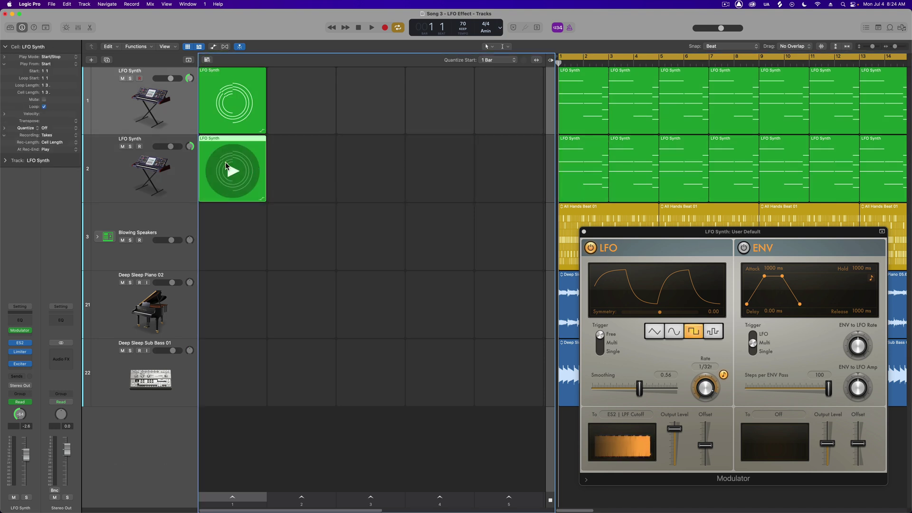
# - Check a cell's LFO Symmetry and LFO Rate automation in the Piano Roll, then close the editor
pyautogui.doubleClick(260, 160)
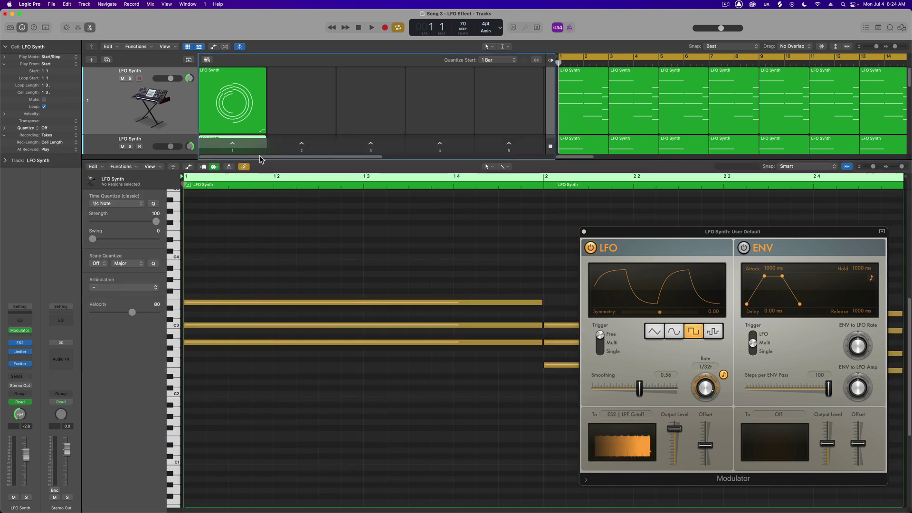
pyautogui.click(186, 168)
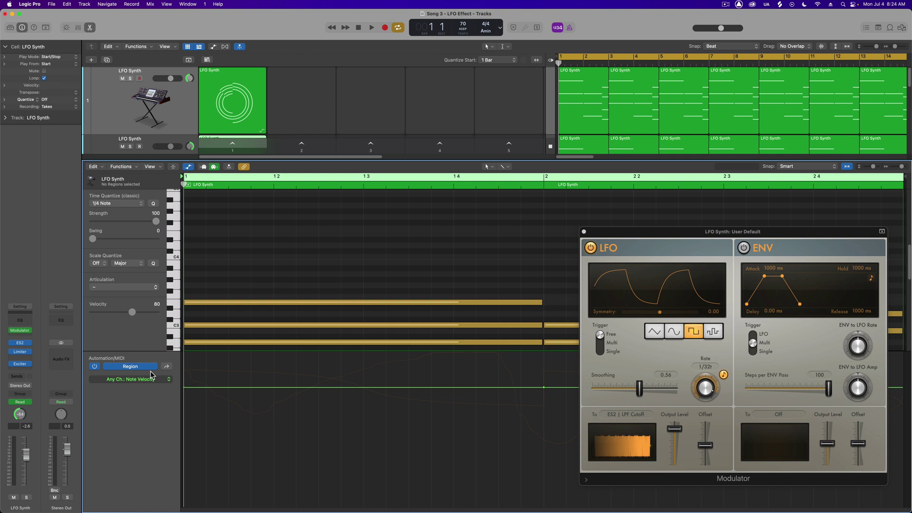
pyautogui.click(167, 379)
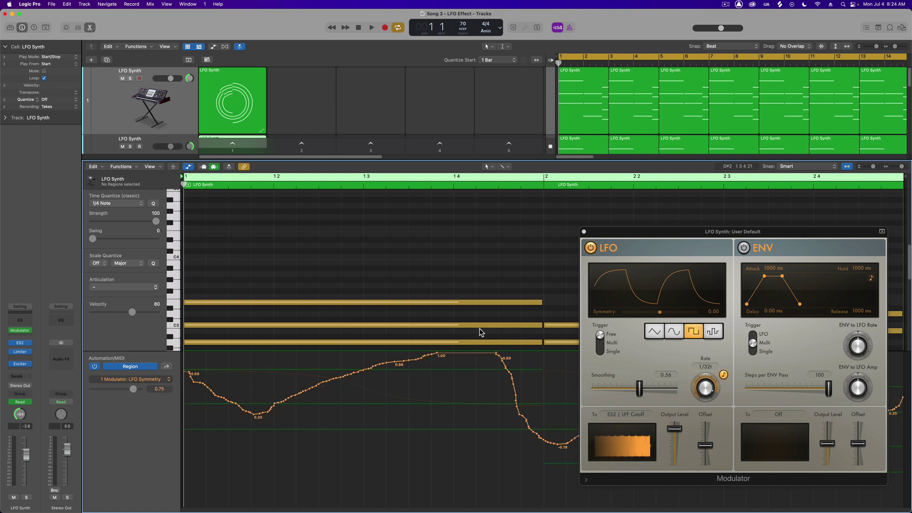
pyautogui.click(584, 231)
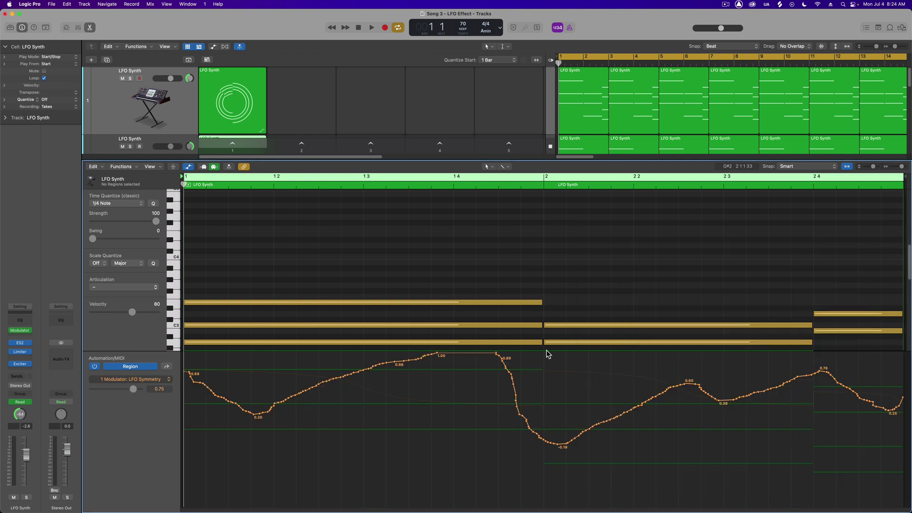
pyautogui.click(167, 378)
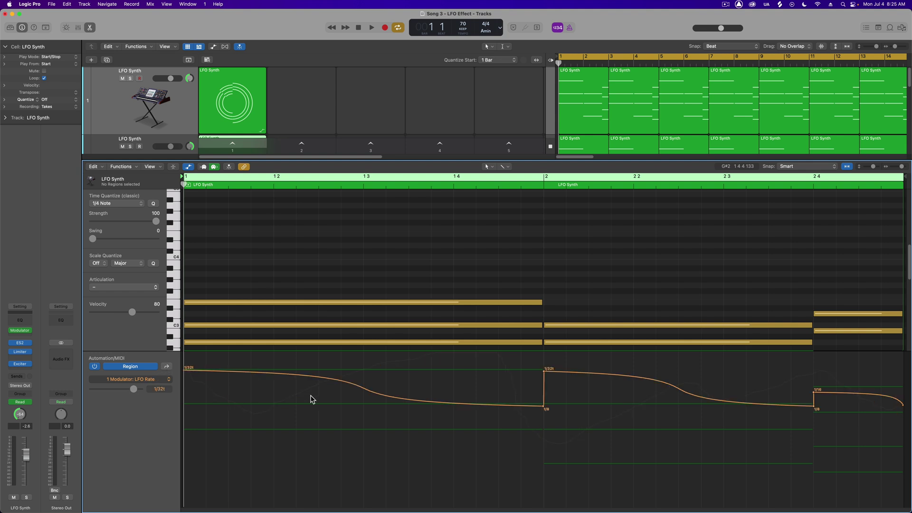
pyautogui.press('e')
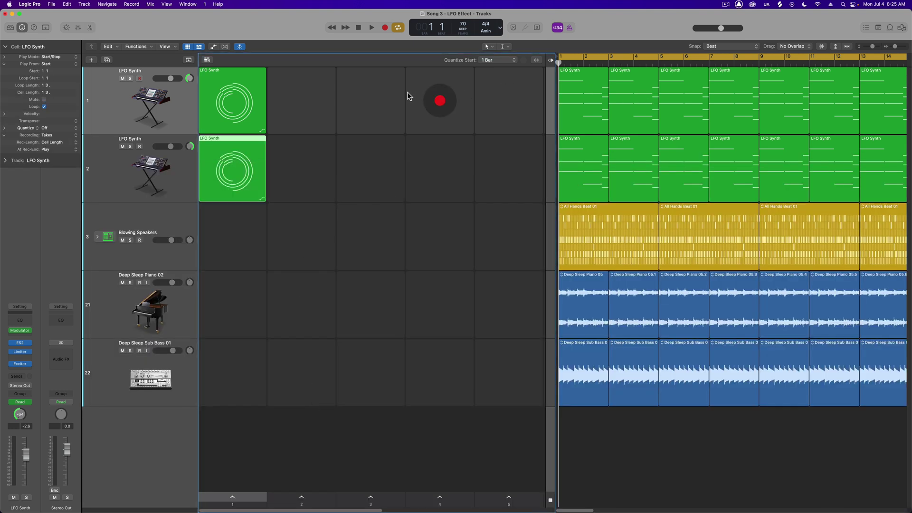
# - Hide the Live Loops grid so only the Tracks area with regions through bar 17 shows
pyautogui.click(188, 47)
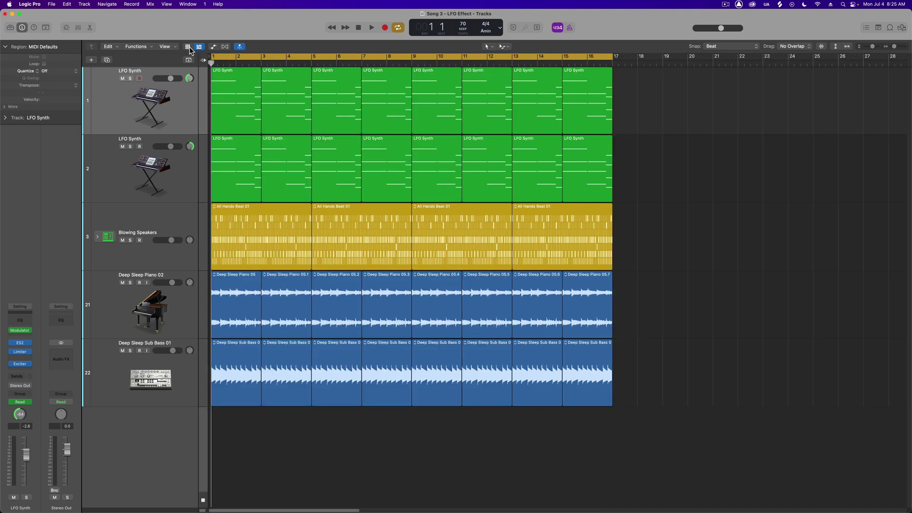